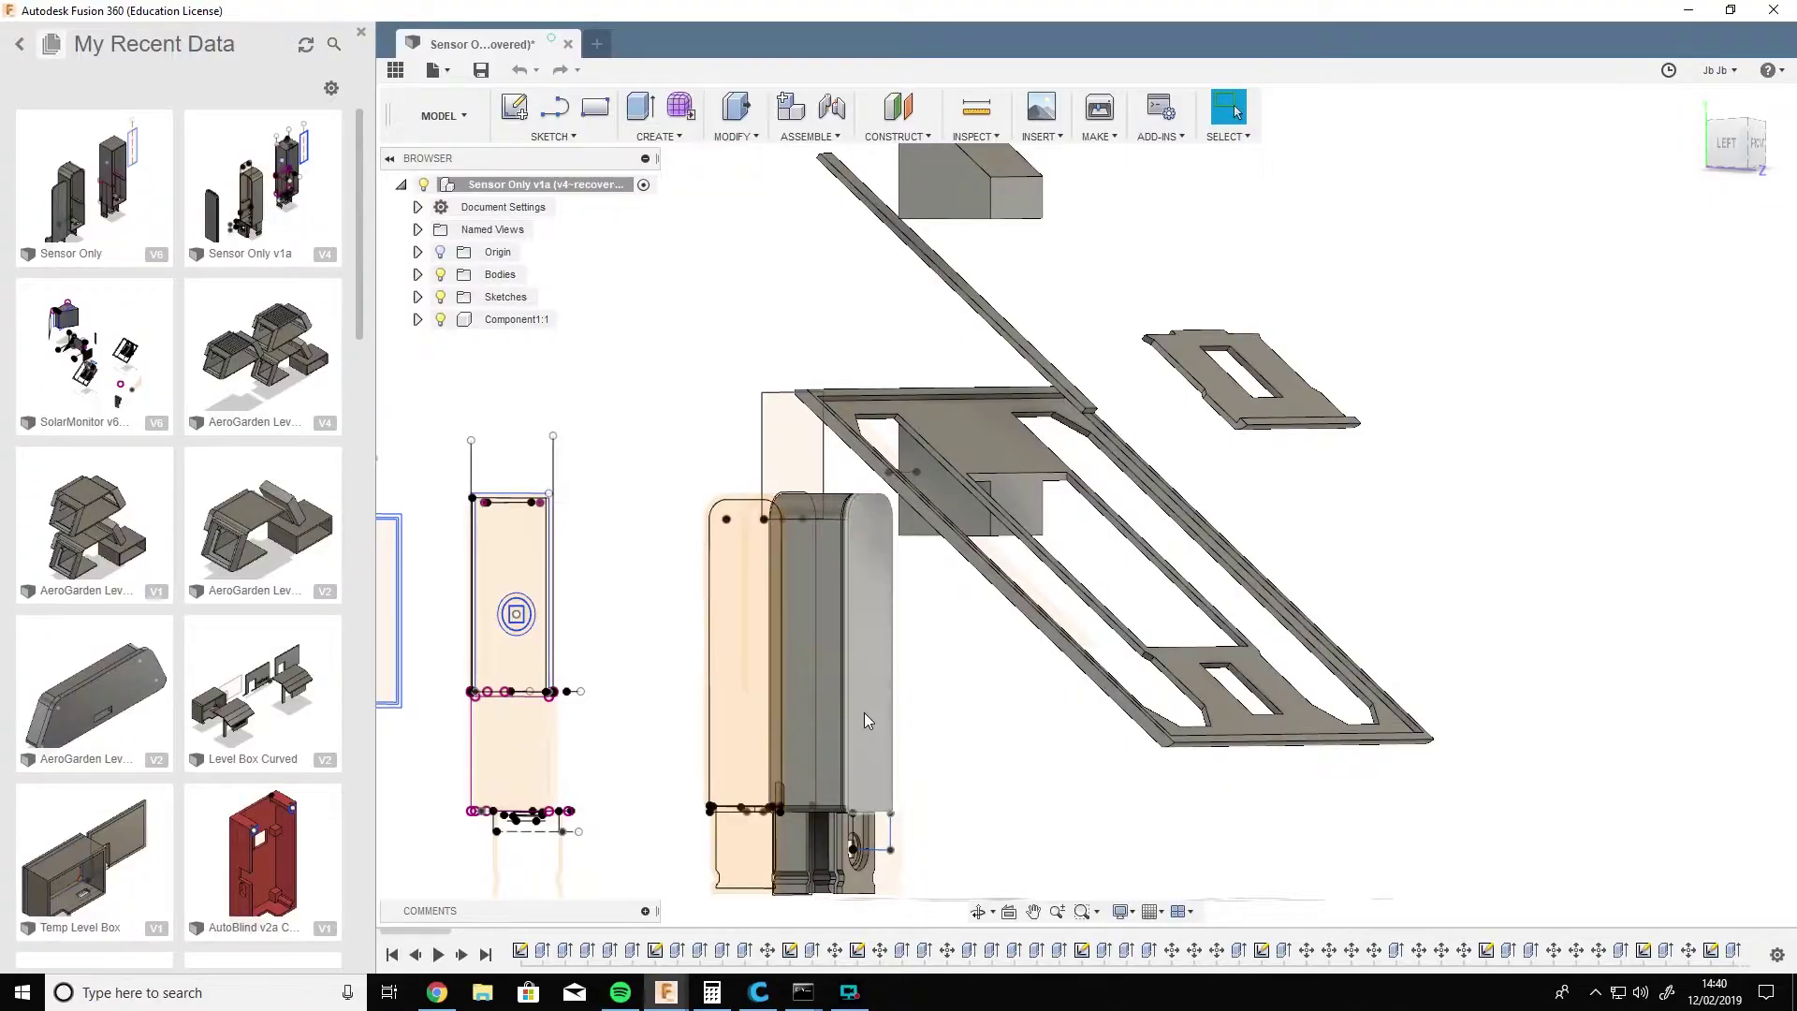
# Move the blue housing body -5.00 mm along X so it sits on top of the sensor
pyautogui.keyDown('shift'); pyautogui.moveTo(864, 713); pyautogui.dragTo(886, 718, button='middle'); pyautogui.keyUp('shift')
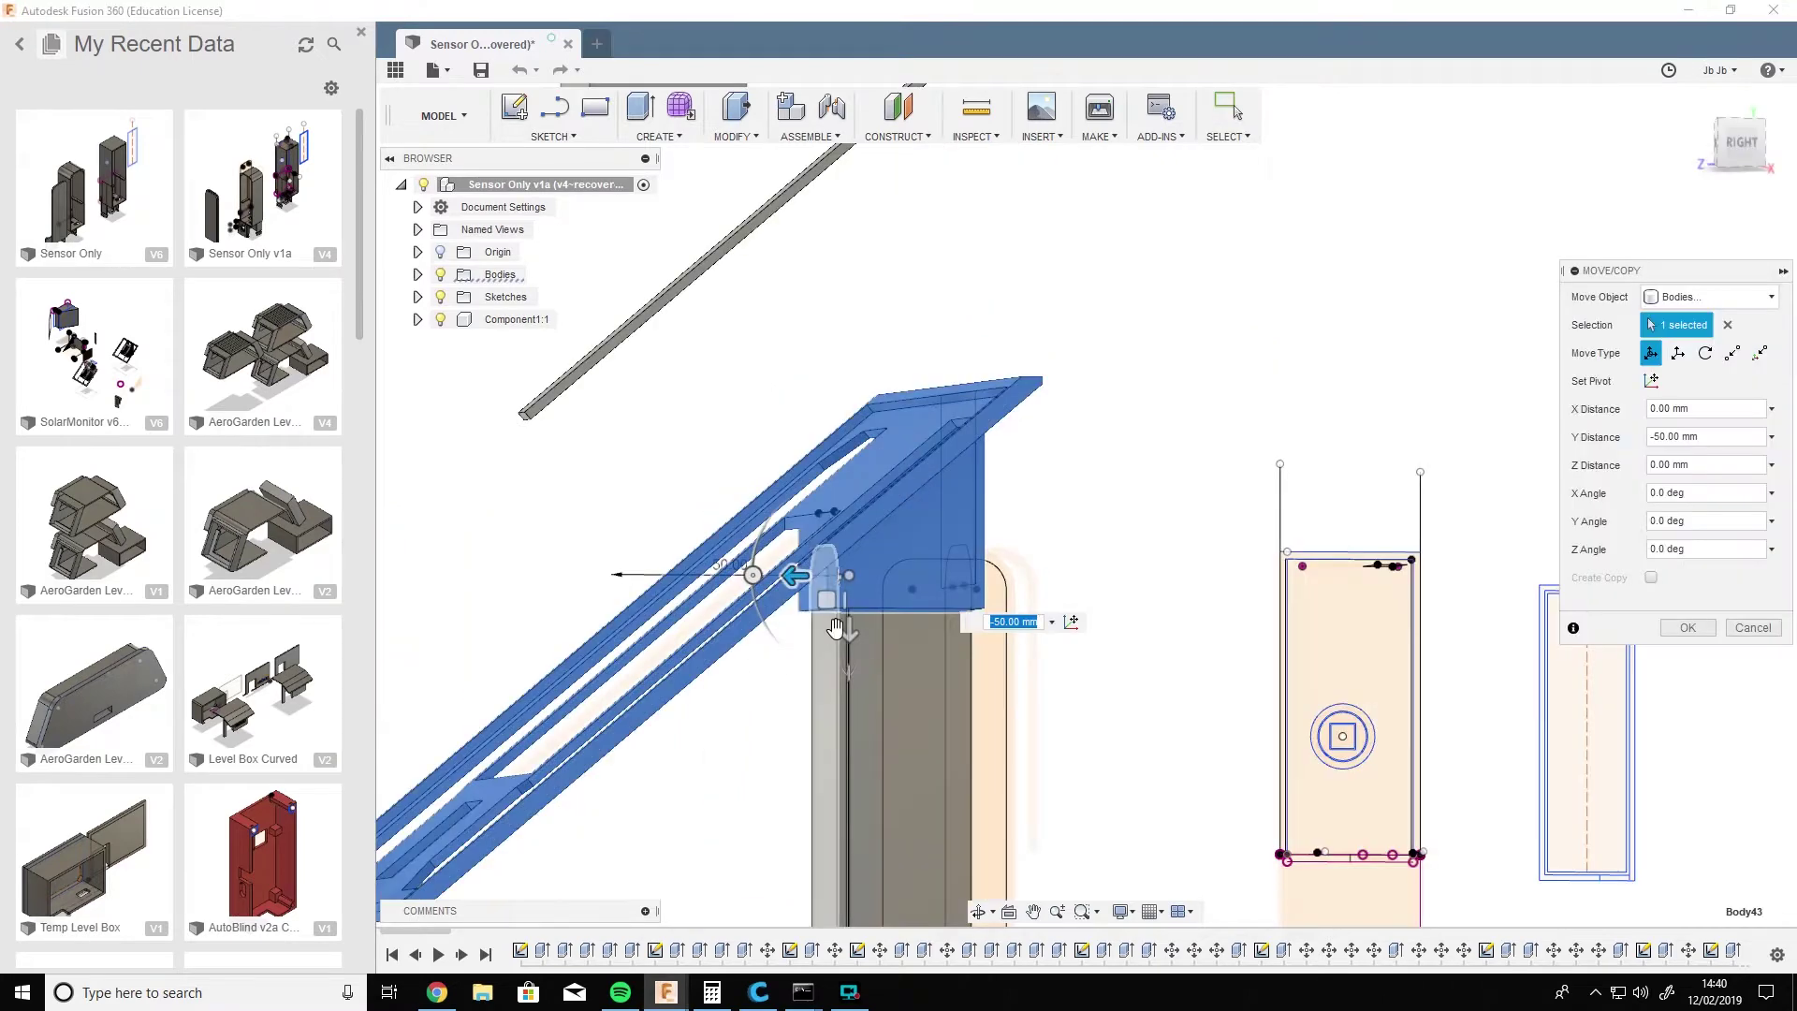
pyautogui.moveTo(843, 613); pyautogui.dragTo(849, 607)
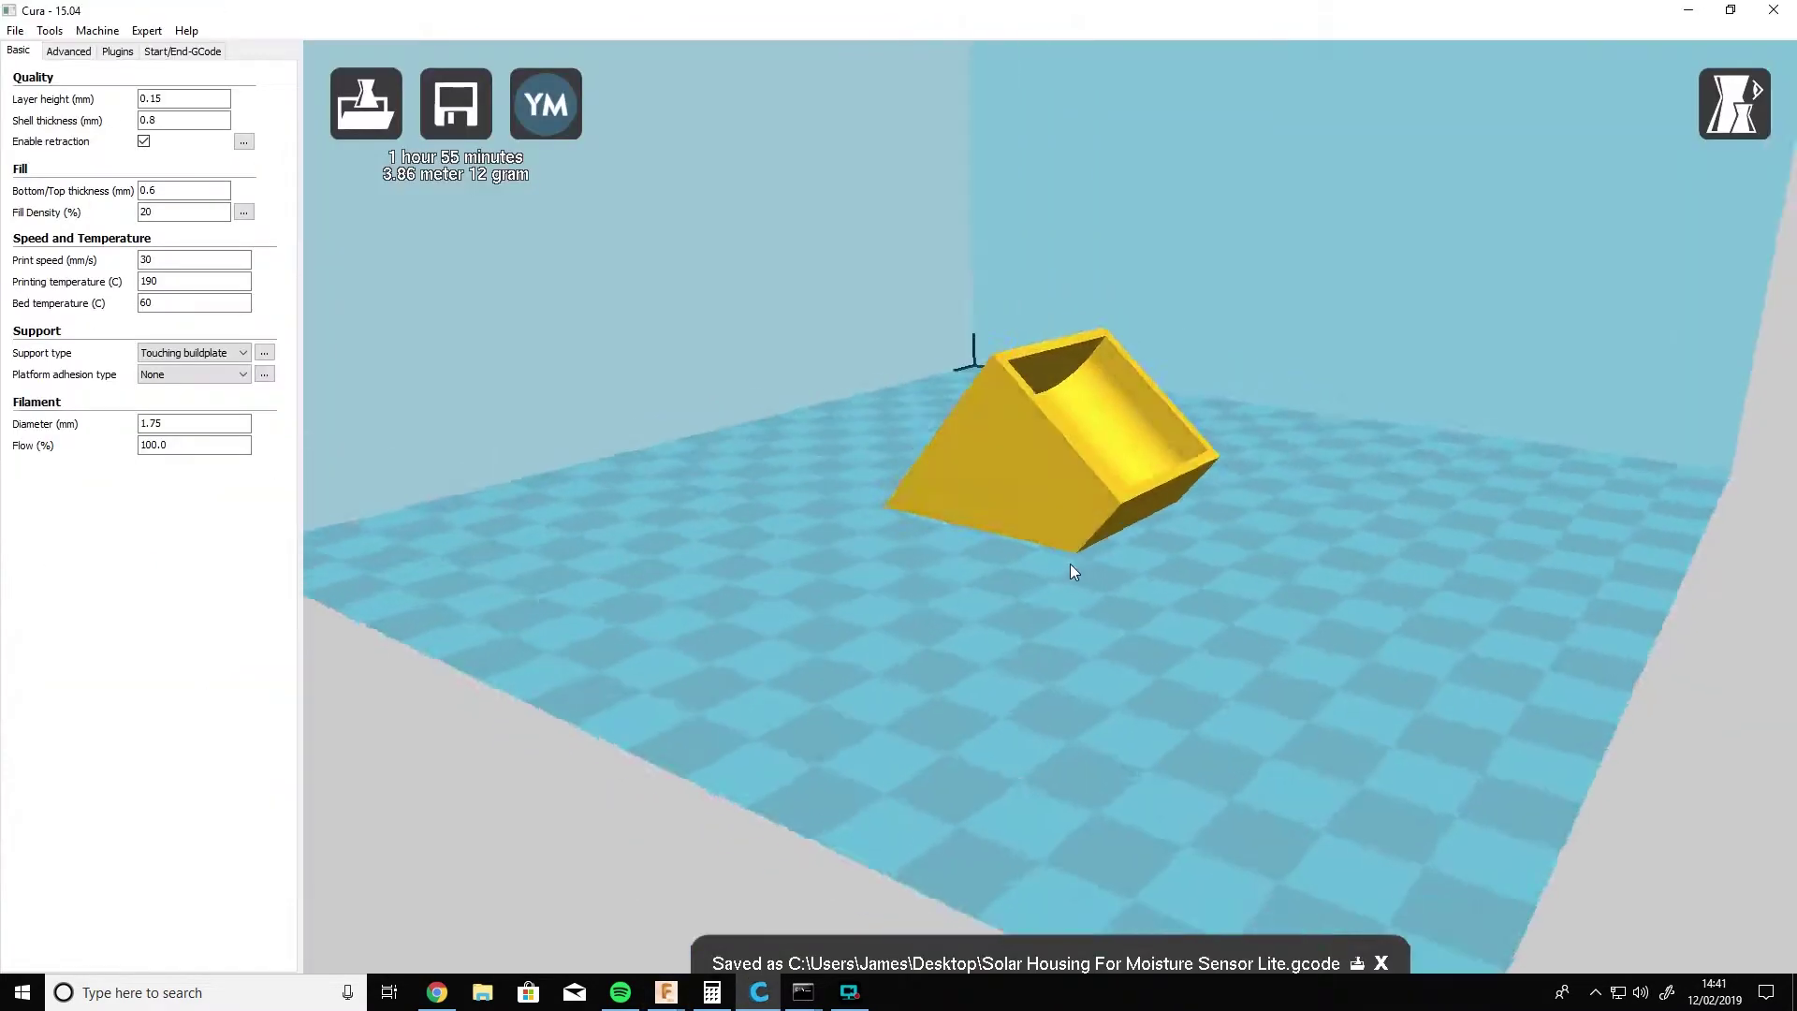
pyautogui.moveTo(1071, 571)
pyautogui.mouseDown(button='right')
pyautogui.moveTo(1134, 513)
pyautogui.moveTo(1043, 581)
pyautogui.moveTo(1091, 590)
pyautogui.moveTo(1130, 522)
pyautogui.moveTo(1146, 414)
pyautogui.moveTo(1059, 475)
pyautogui.mouseUp(button='right')
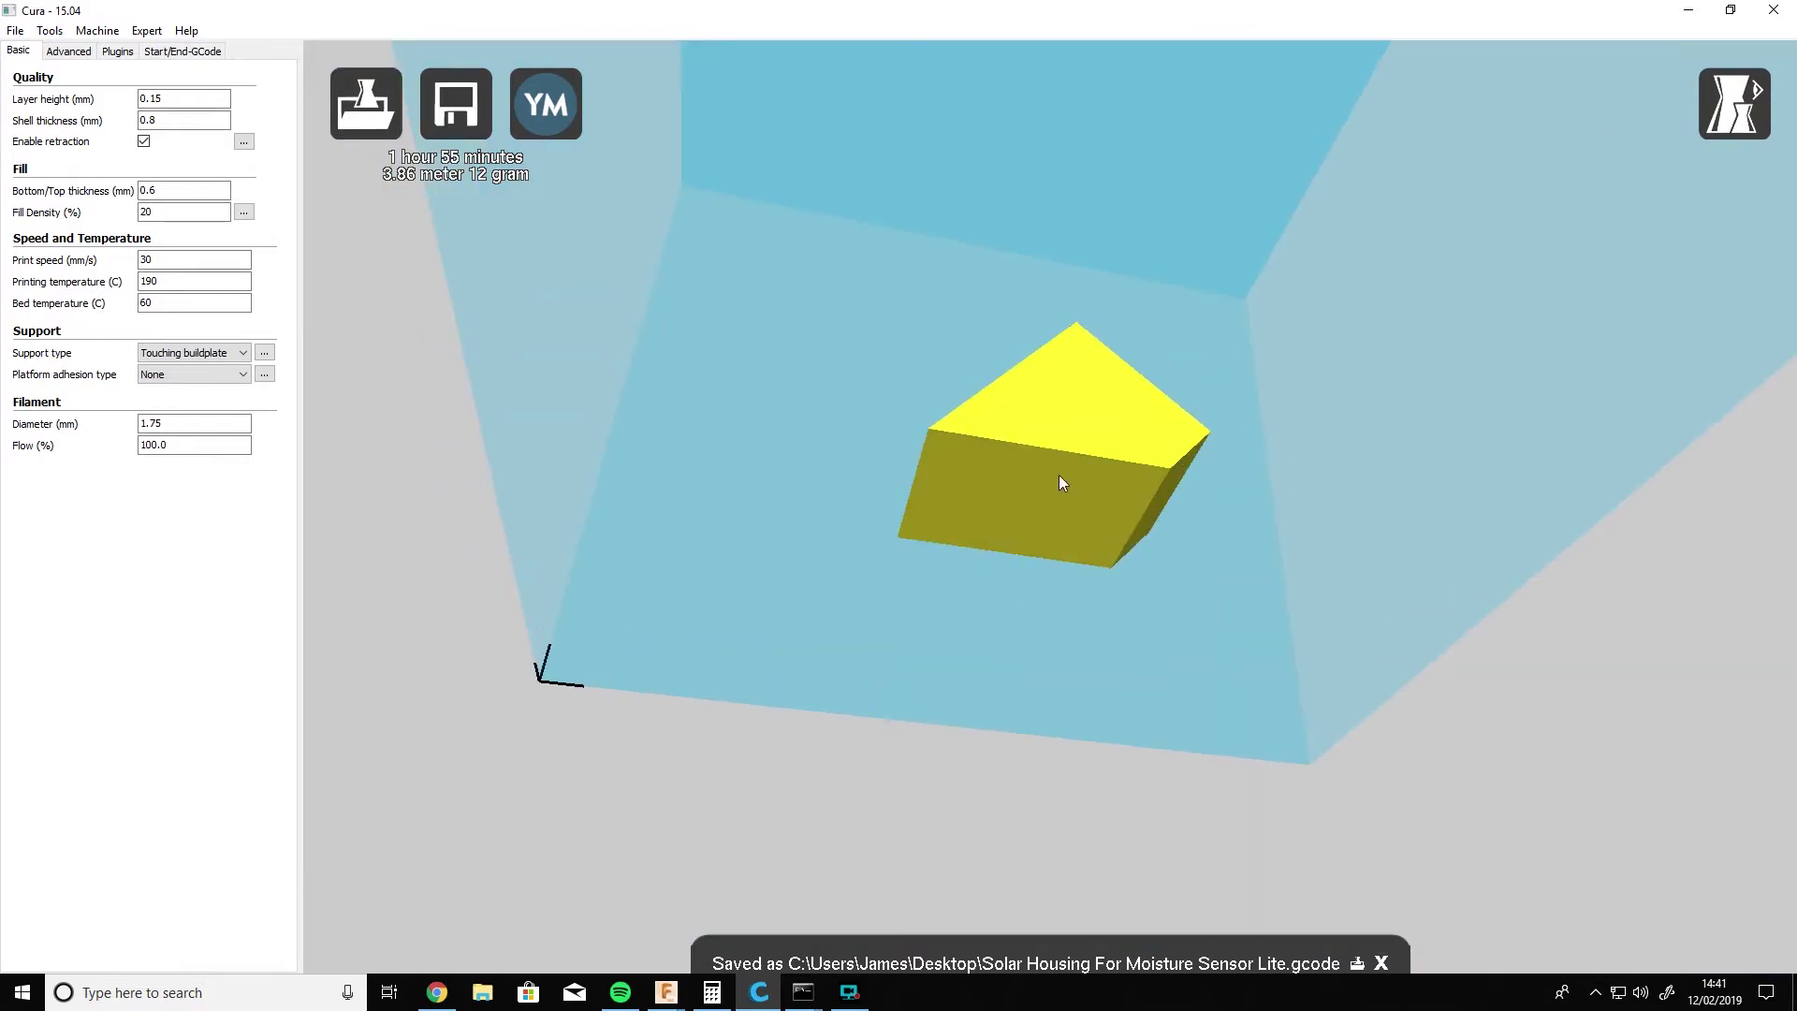